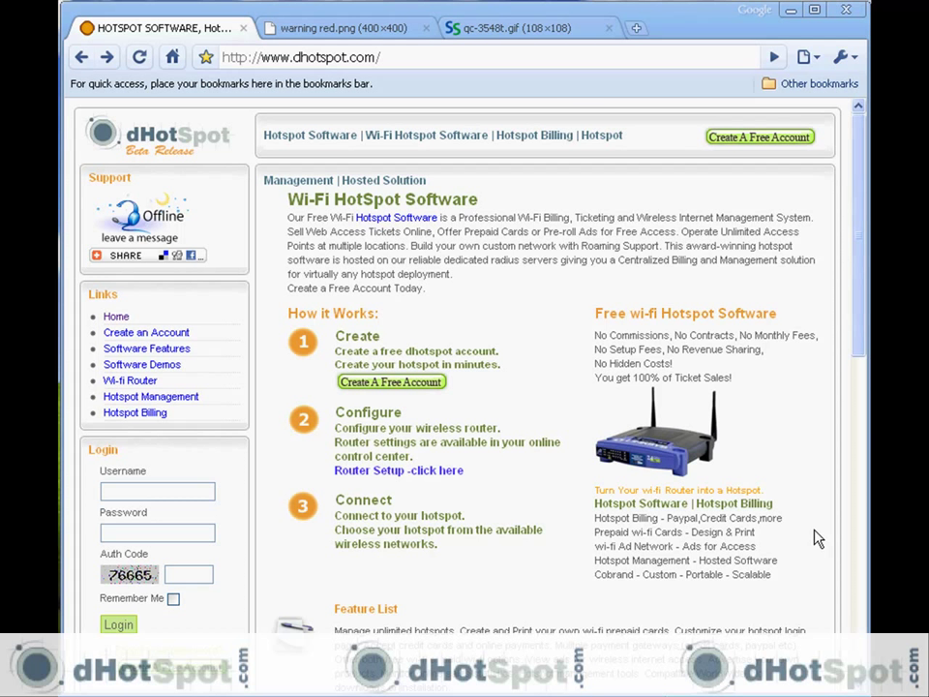
- Show the red firmware-risk warning image on the dHotSpot site
left_click(384, 37)
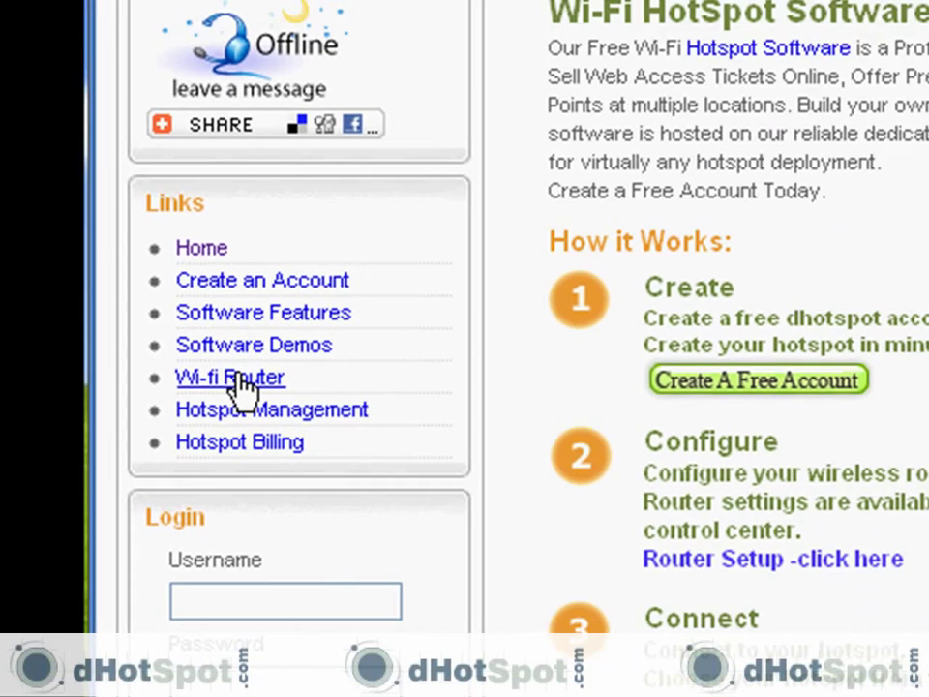
- Open the dHotSpot Wi-fi router page and browse eBay's listings of routers preloaded with dd-wrt
left_click(280, 377)
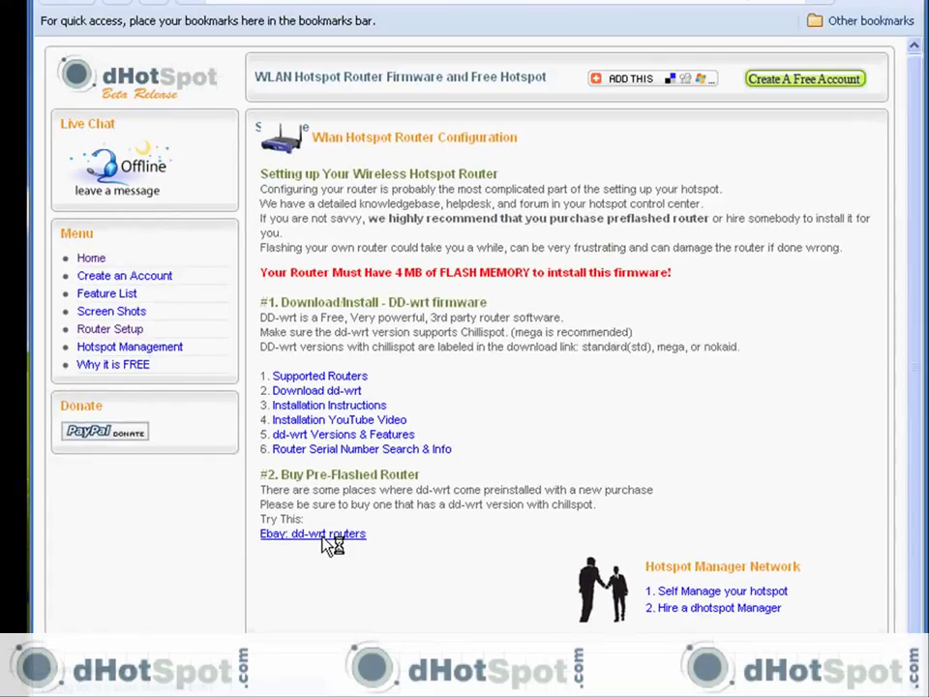
left_click(300, 397)
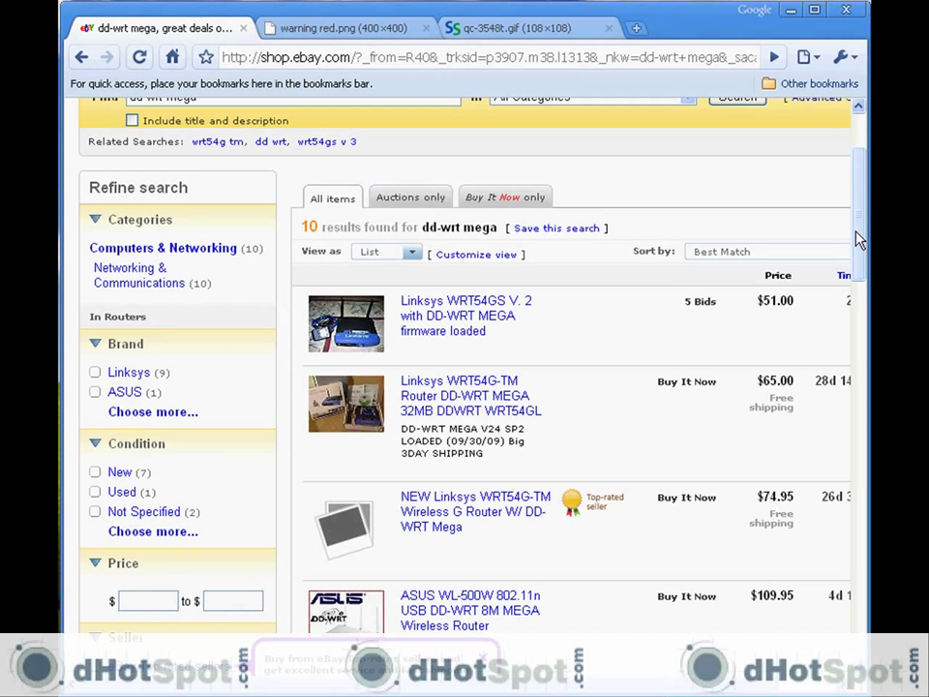
scroll(859, 240, "down", 2)
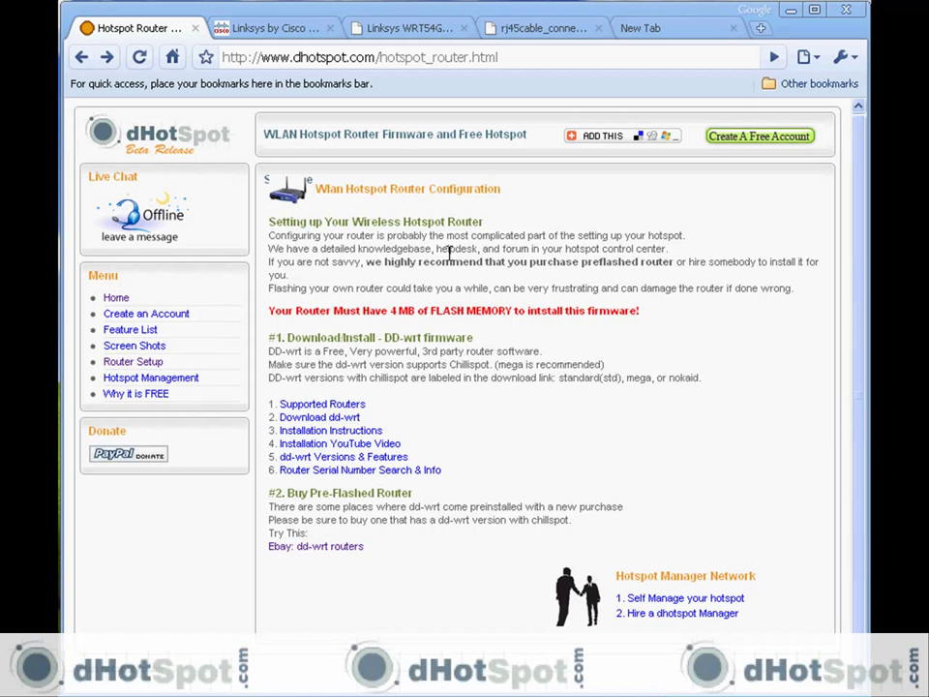
- View the Linksys WRT54GL product page in the Linksys by Cisco tab
left_click(275, 33)
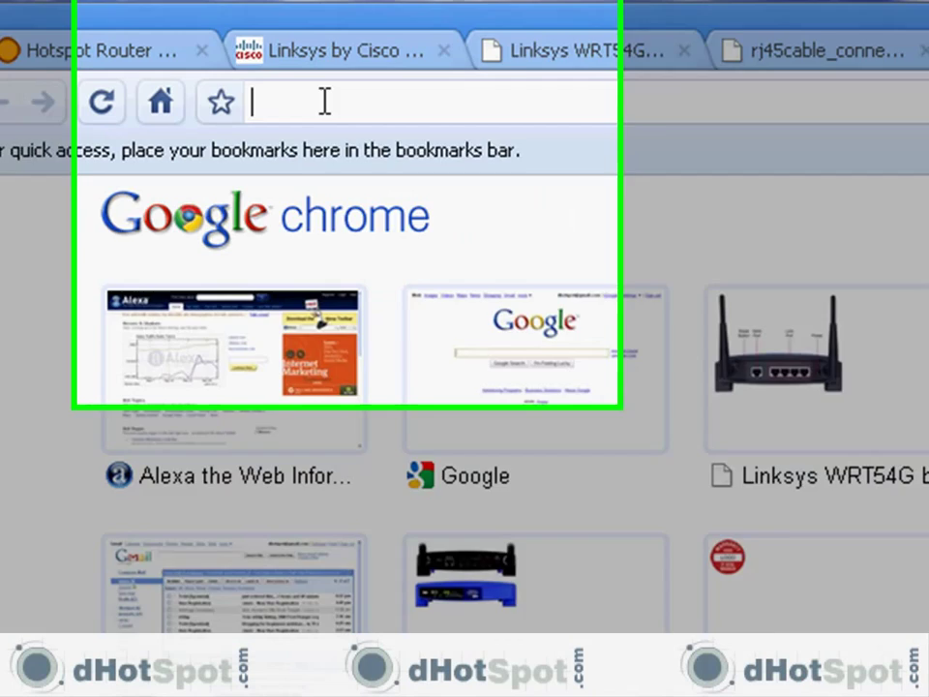
- Go to 192.168.1.1 and log in to the router with its username and password
type("192.1")
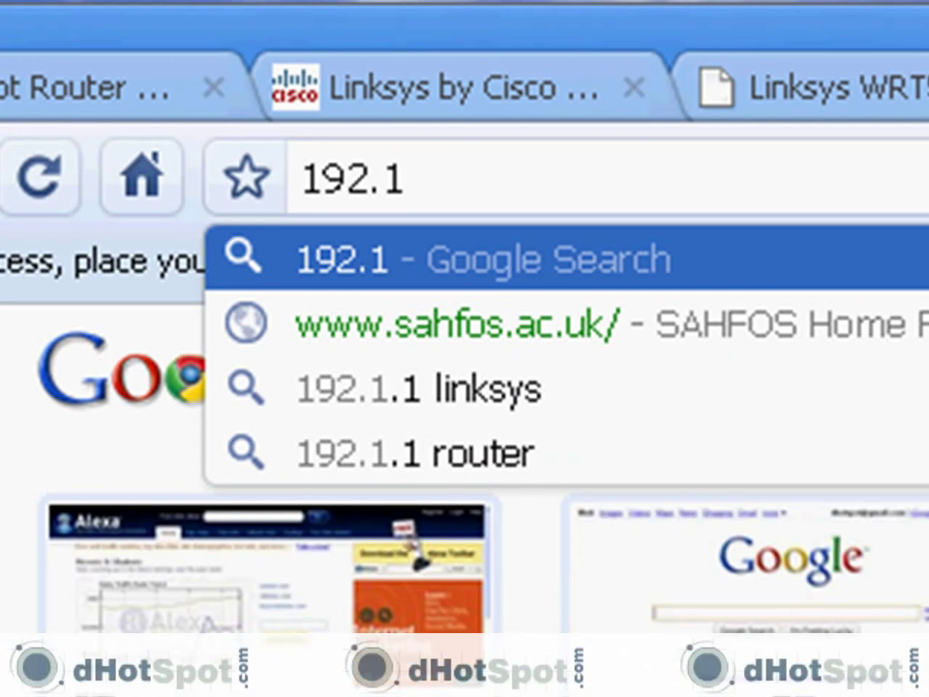
type("68.1.1")
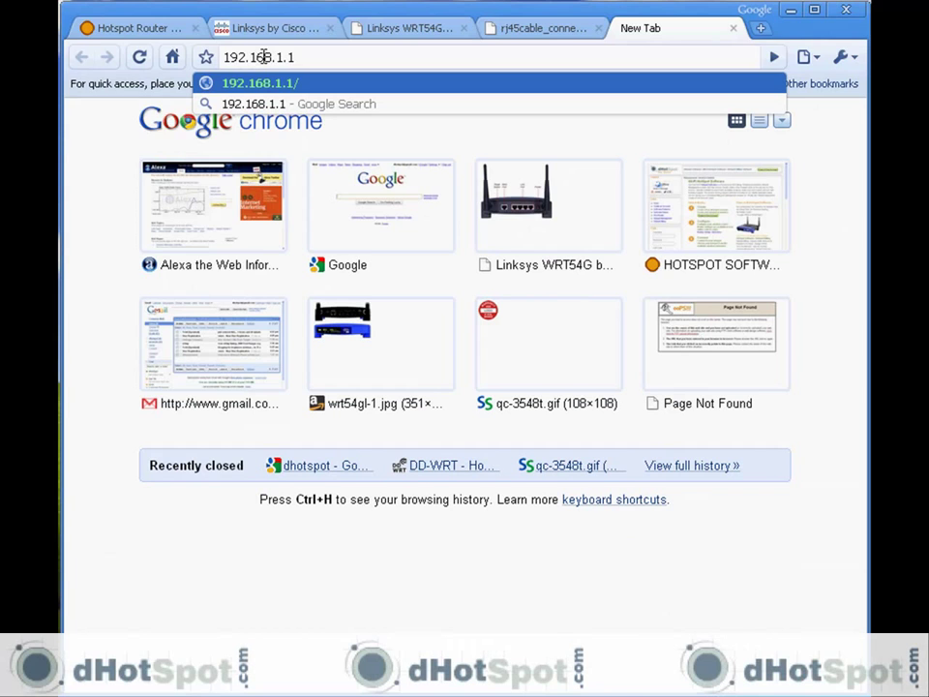
key("Return")
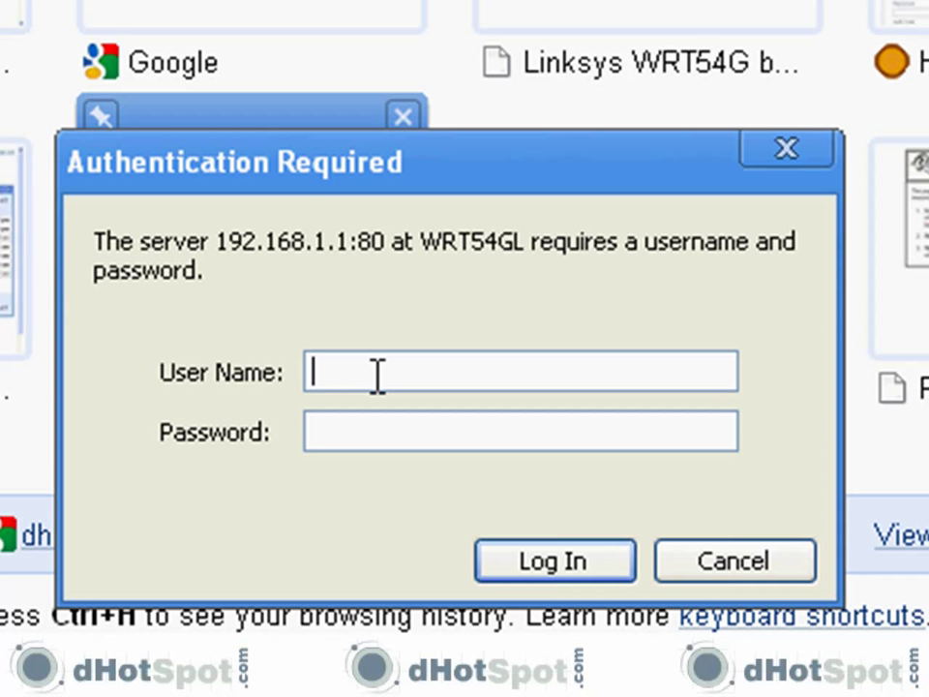
type("root")
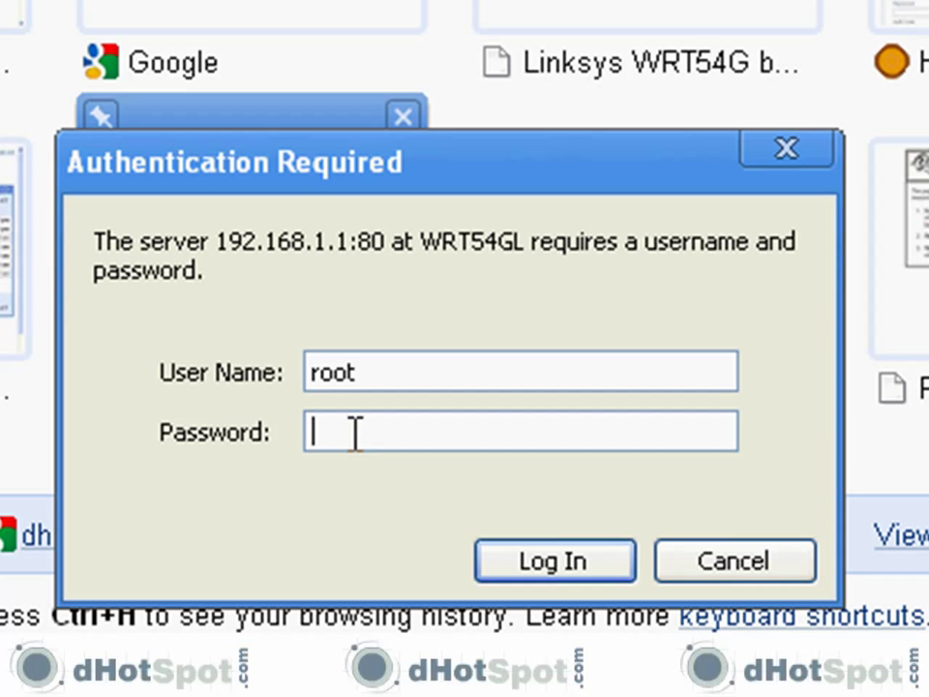
type("admin")
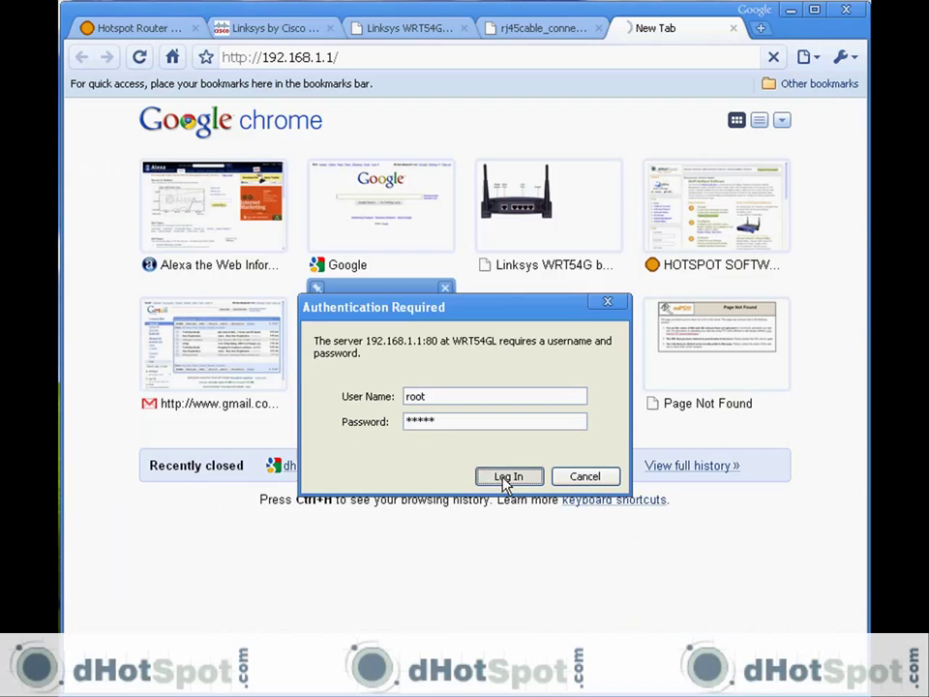
left_click(546, 571)
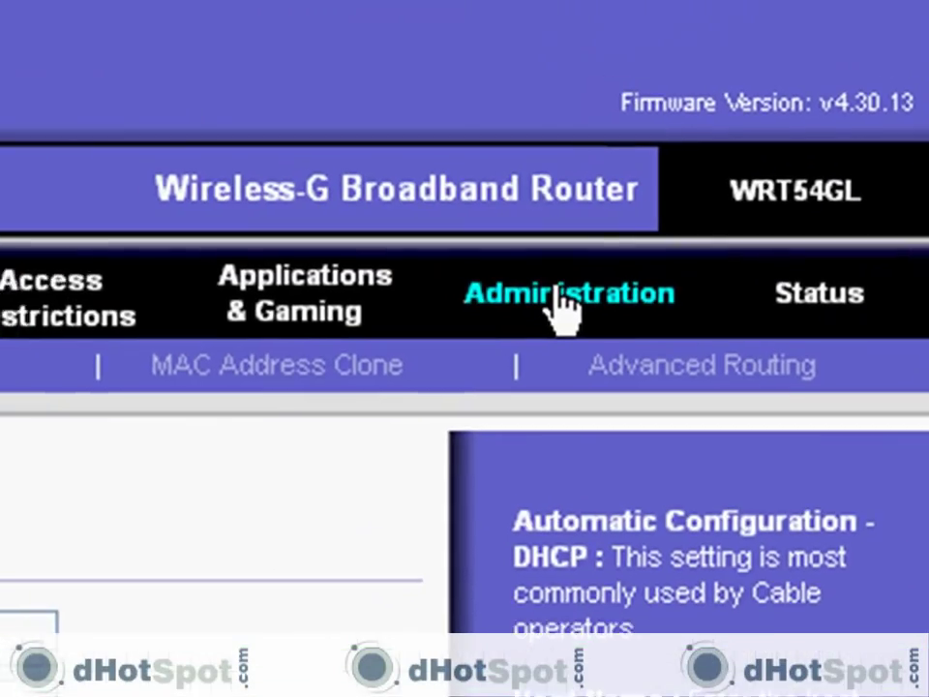
- Flash the dd-wrt.v24_mini_generic firmware through Administration > Firmware Upgrade
left_click(693, 92)
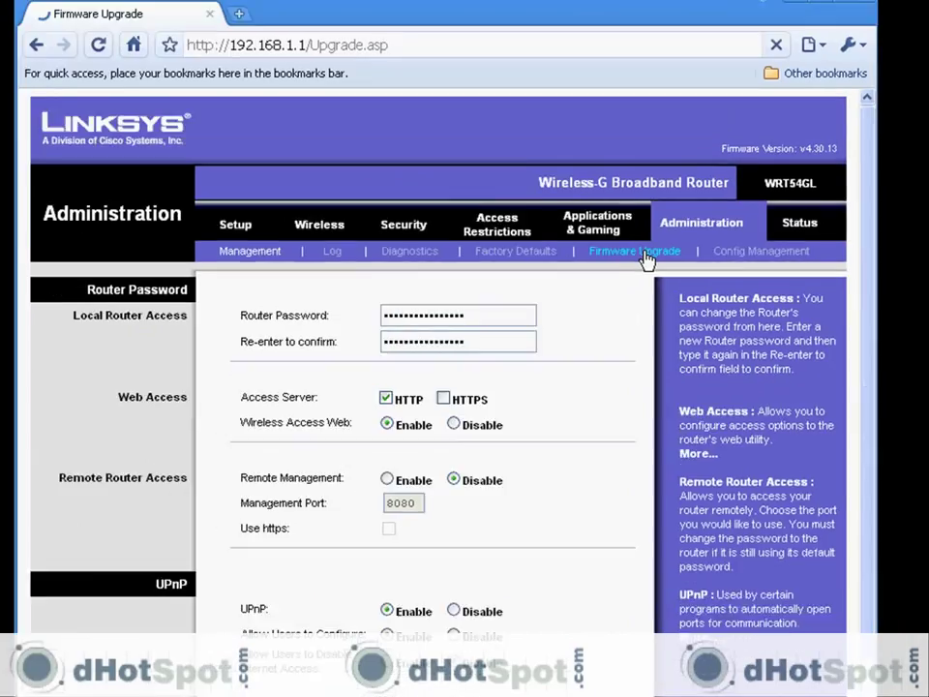
left_click(492, 290)
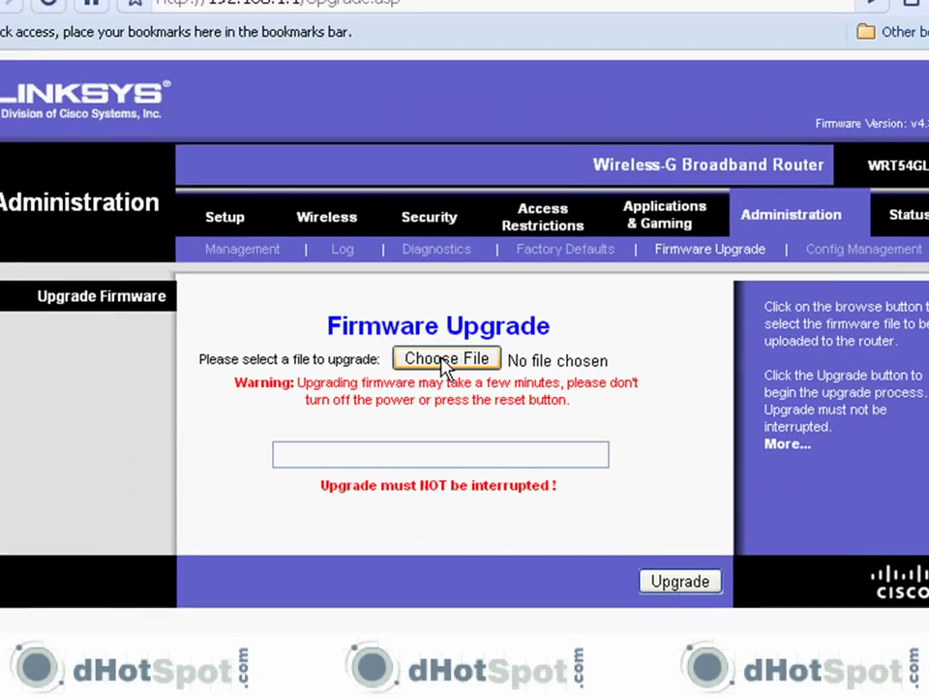
left_click(445, 361)
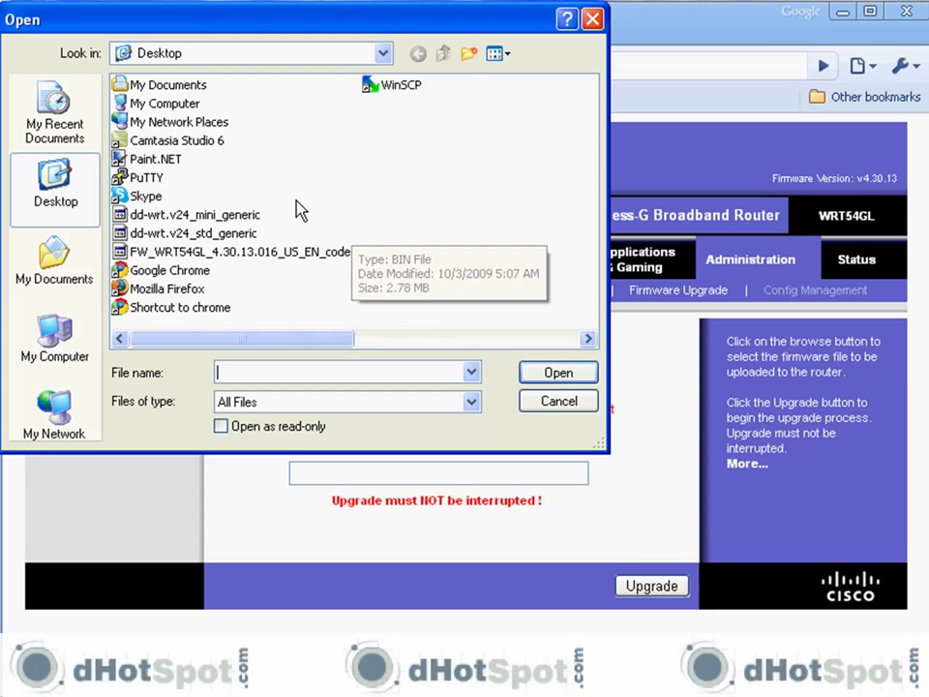
left_click(231, 217)
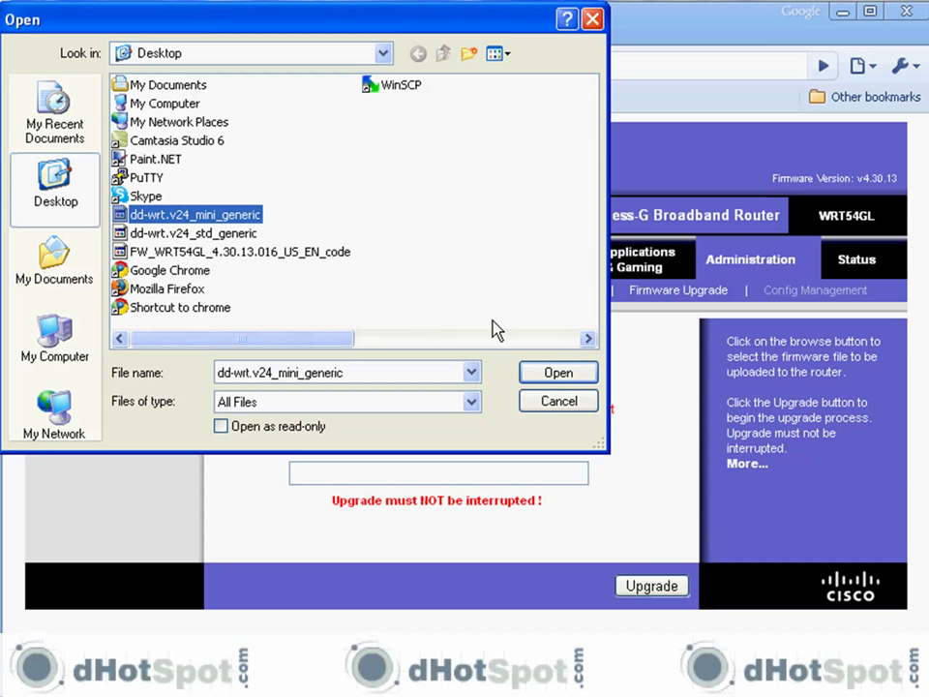
left_click(559, 374)
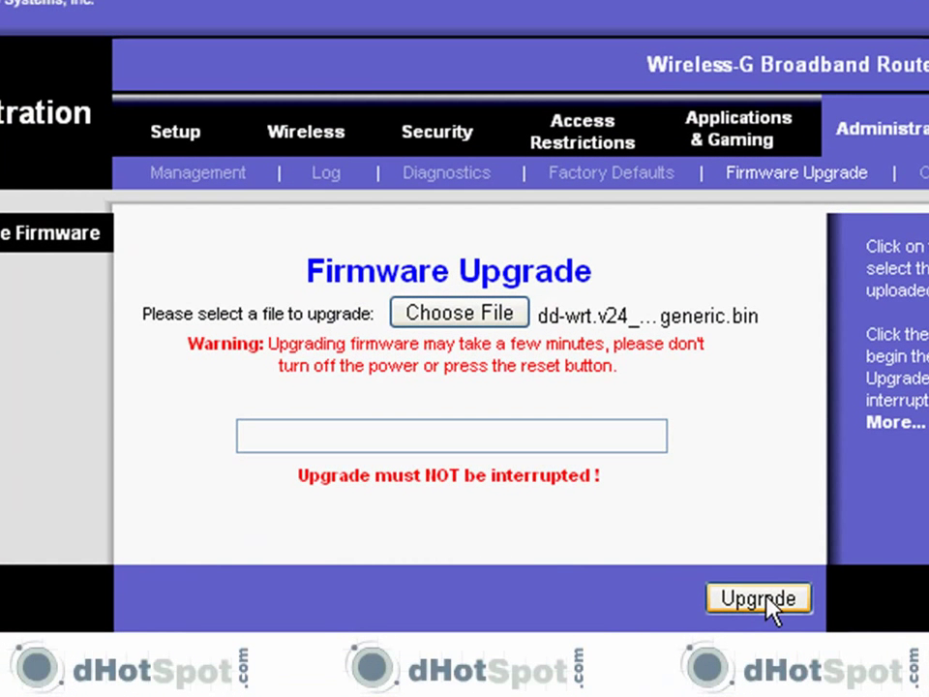
left_click(761, 602)
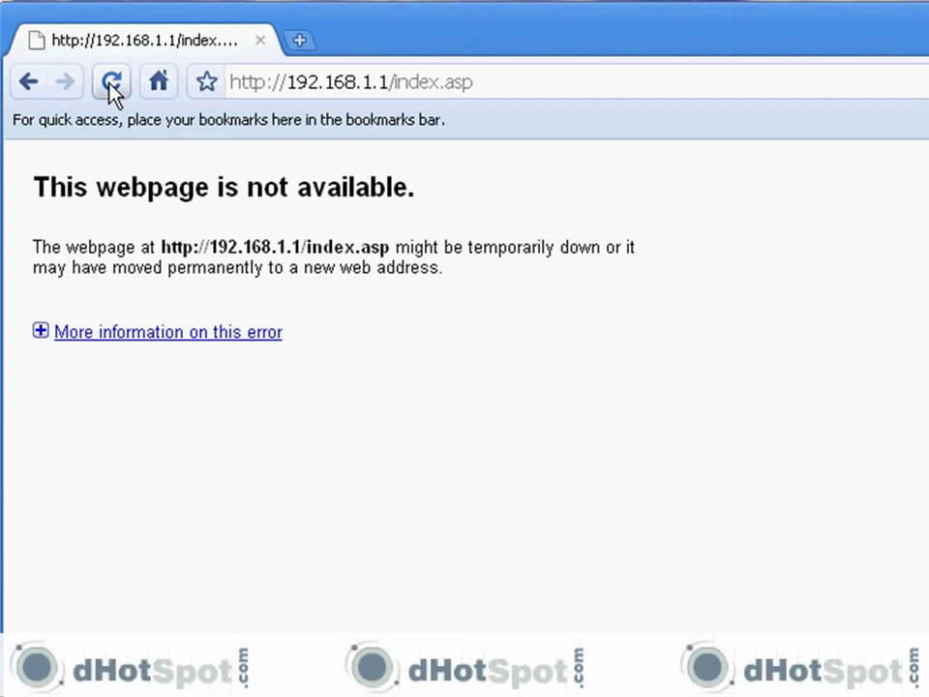
- Reload 192.168.1.1 so the reflashed router shows its login prompt
left_click(112, 92)
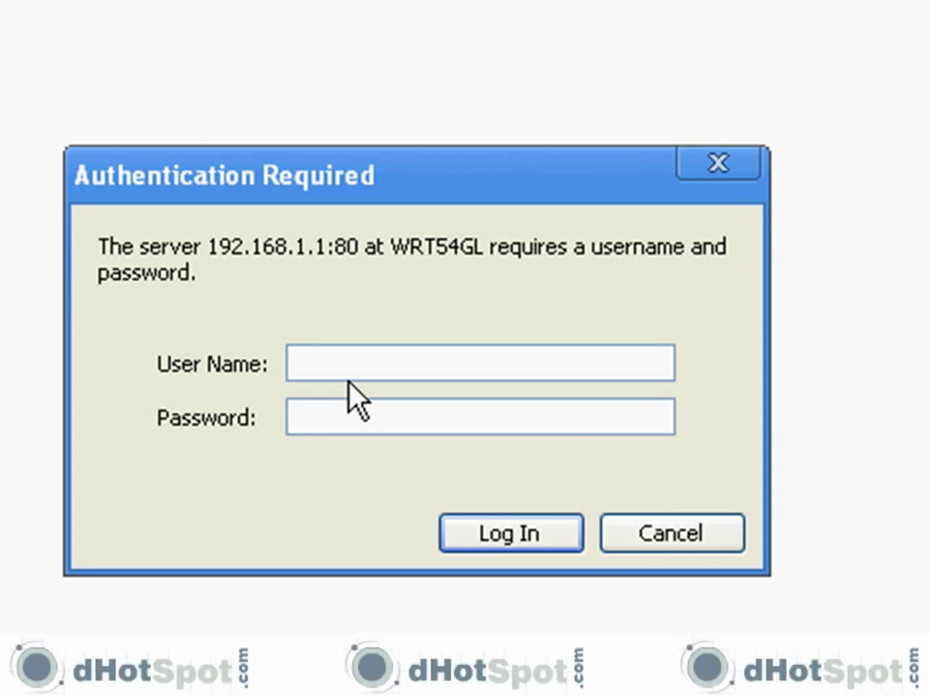
- Log in to the DD-WRT router with the router username and password
type("root")
left_click(361, 419)
type("admin")
key("Return")
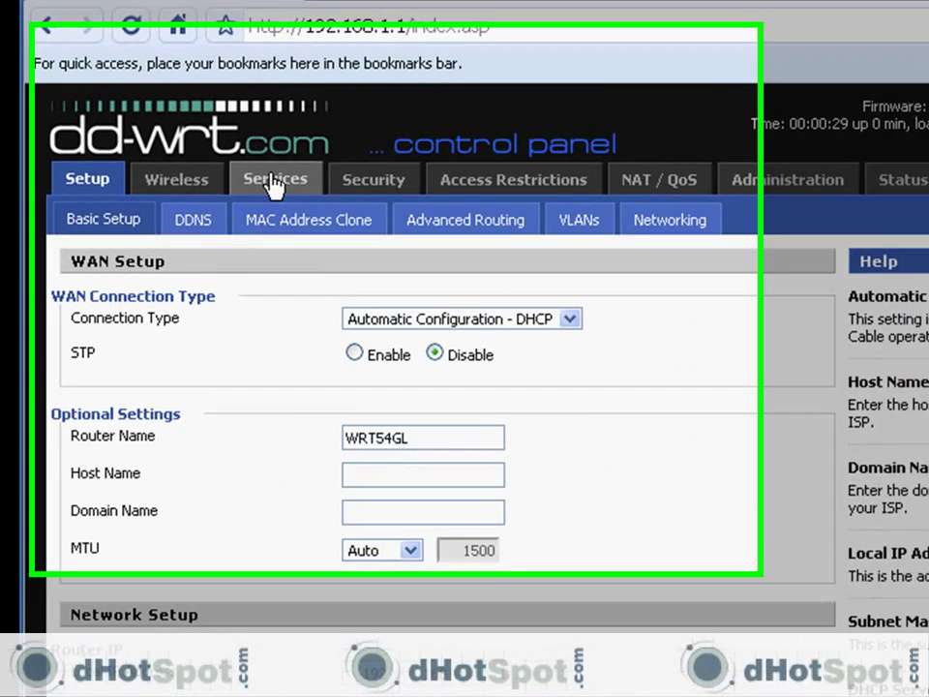
- Check the Services > Hotspot page's HTTP and SMTP redirect options, then go to Administration
left_click(241, 168)
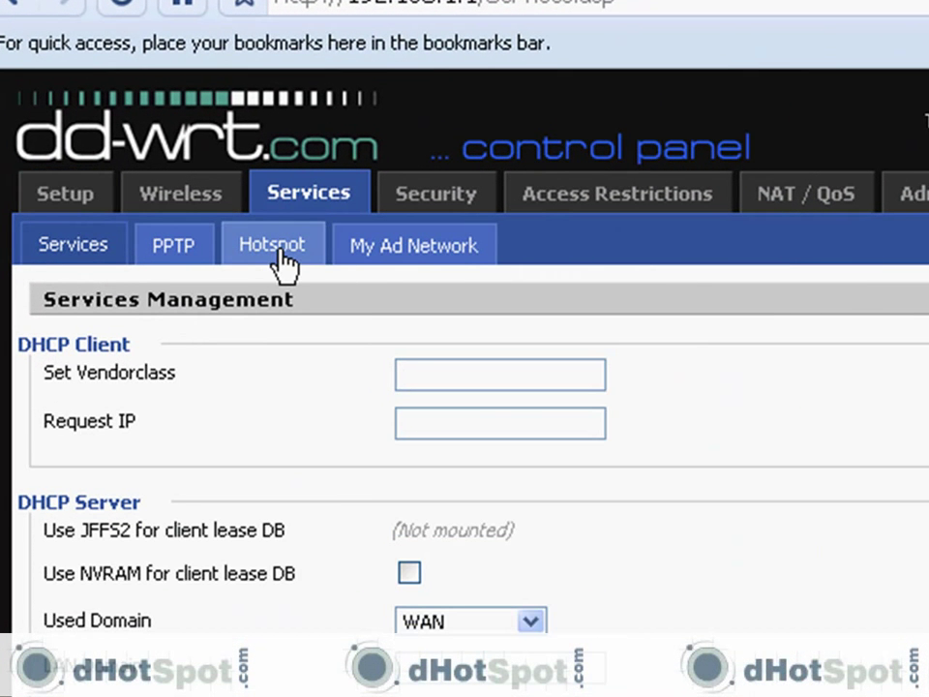
left_click(278, 254)
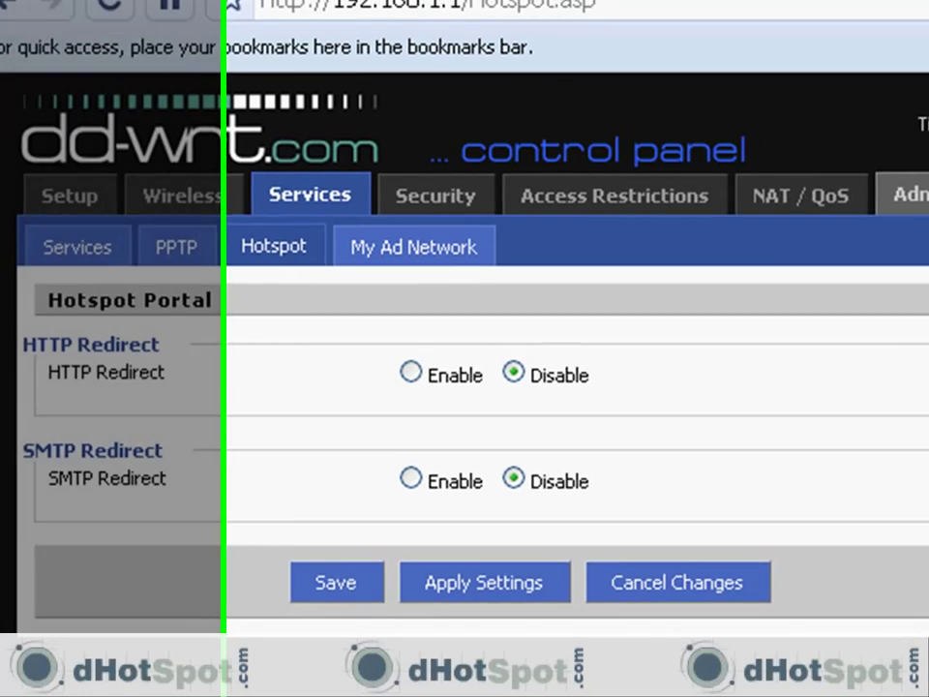
left_click(917, 192)
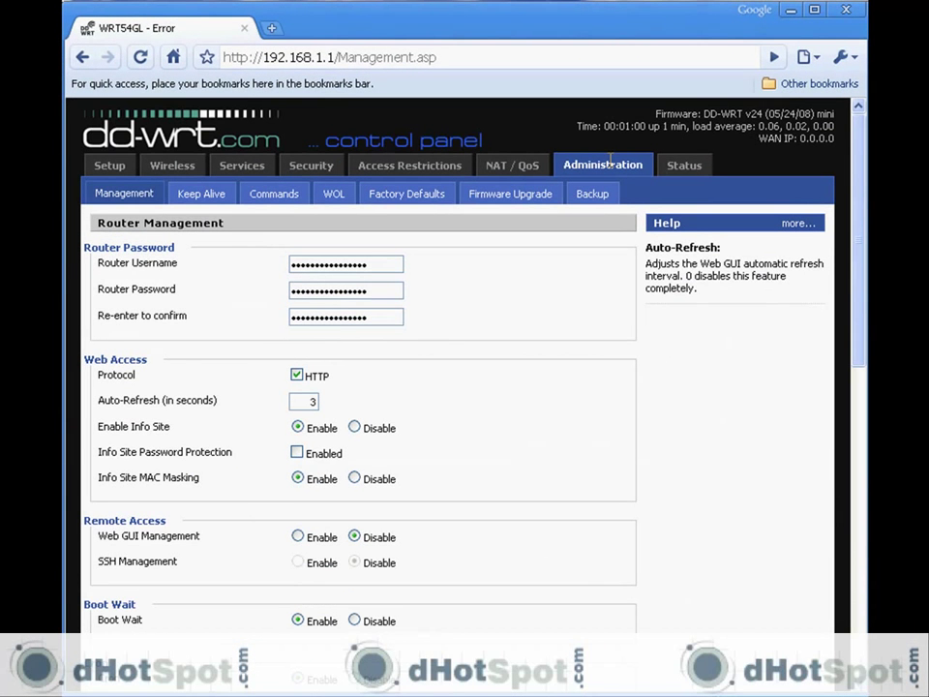
- Flash the dd-wrt.v24_std_generic firmware from the Firmware Upgrade page
left_click(503, 194)
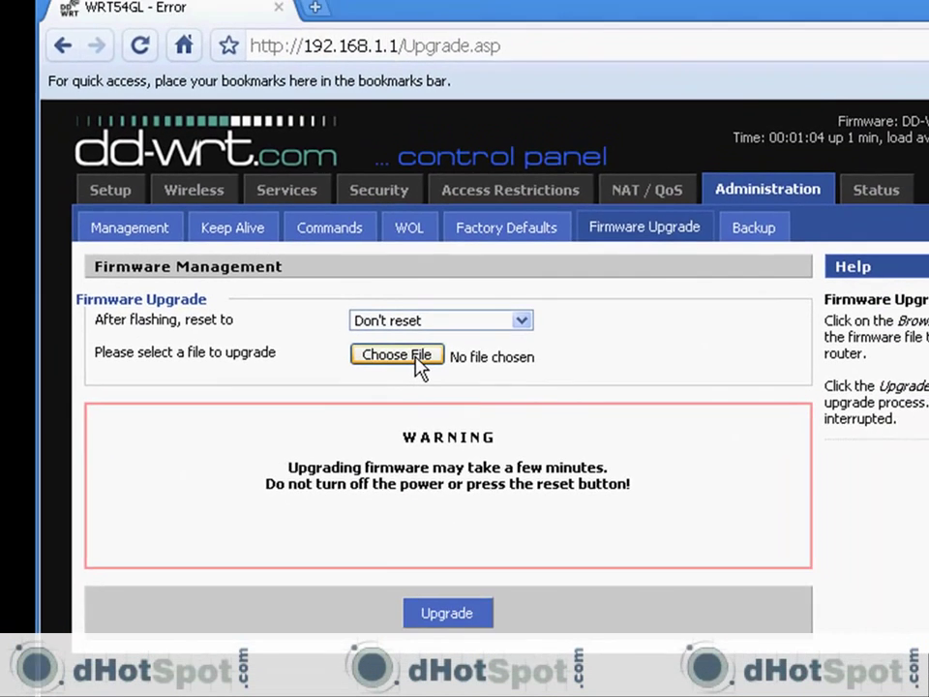
left_click(418, 360)
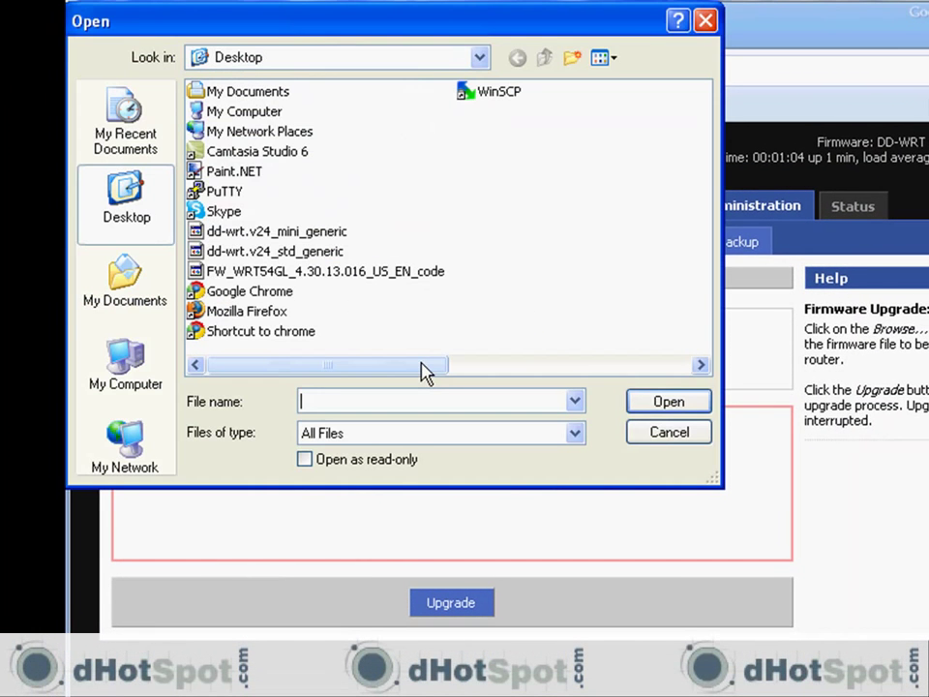
left_click(307, 253)
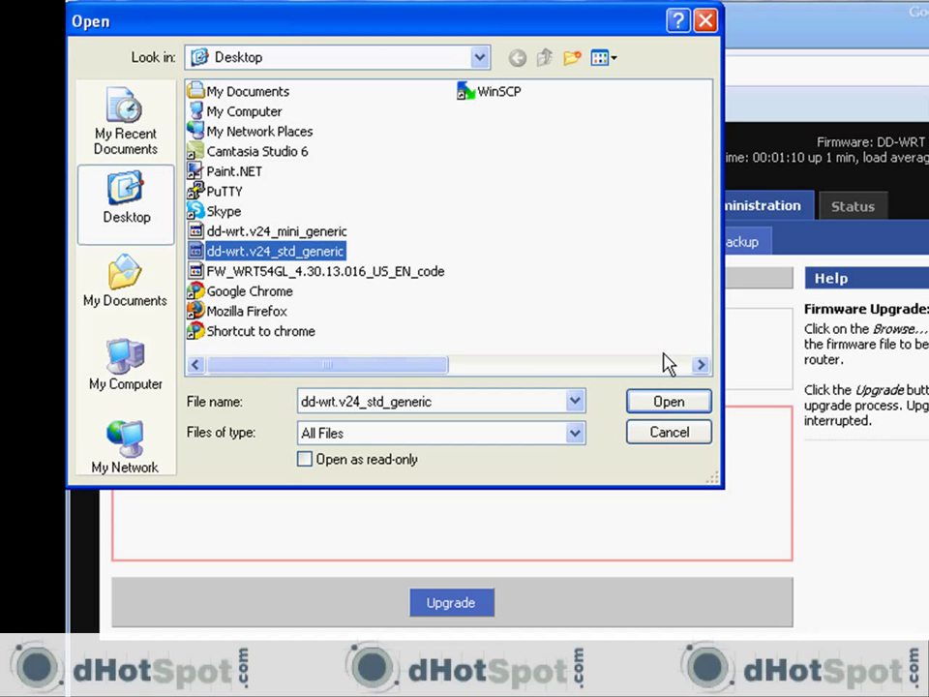
left_click(667, 404)
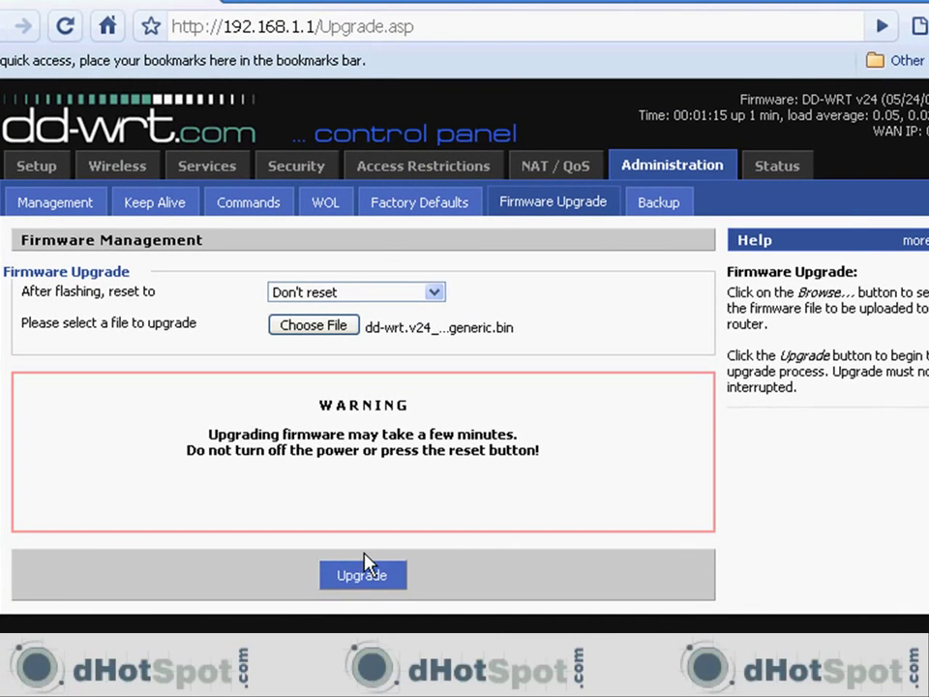
left_click(375, 578)
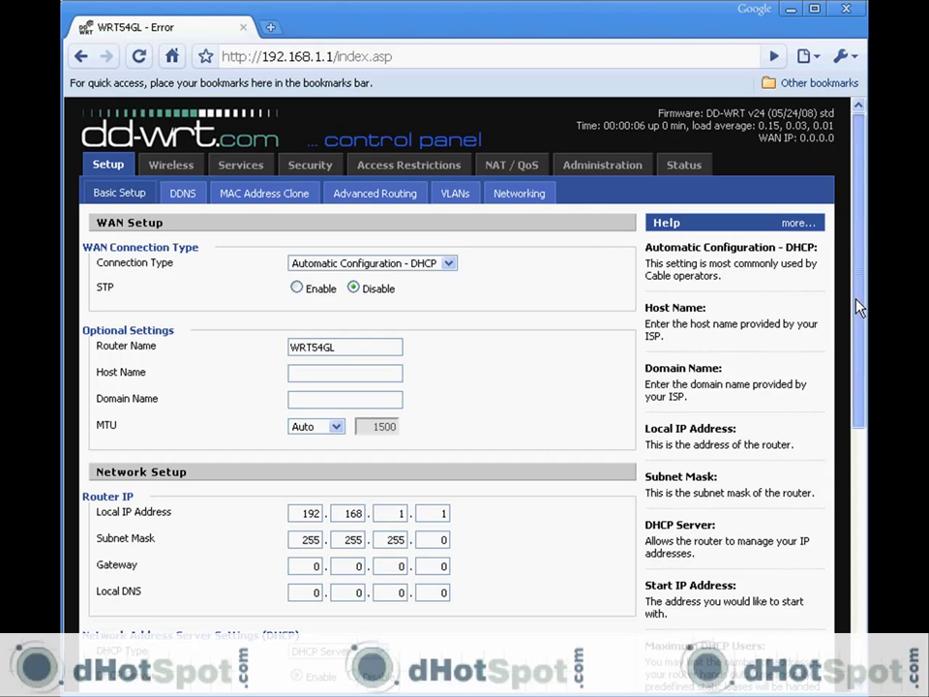
- Set Chillispot to Enable on the Services > Hotspot page under the v24 std firmware
scroll(857, 329, "down", 1)
scroll(856, 324, "up", 1)
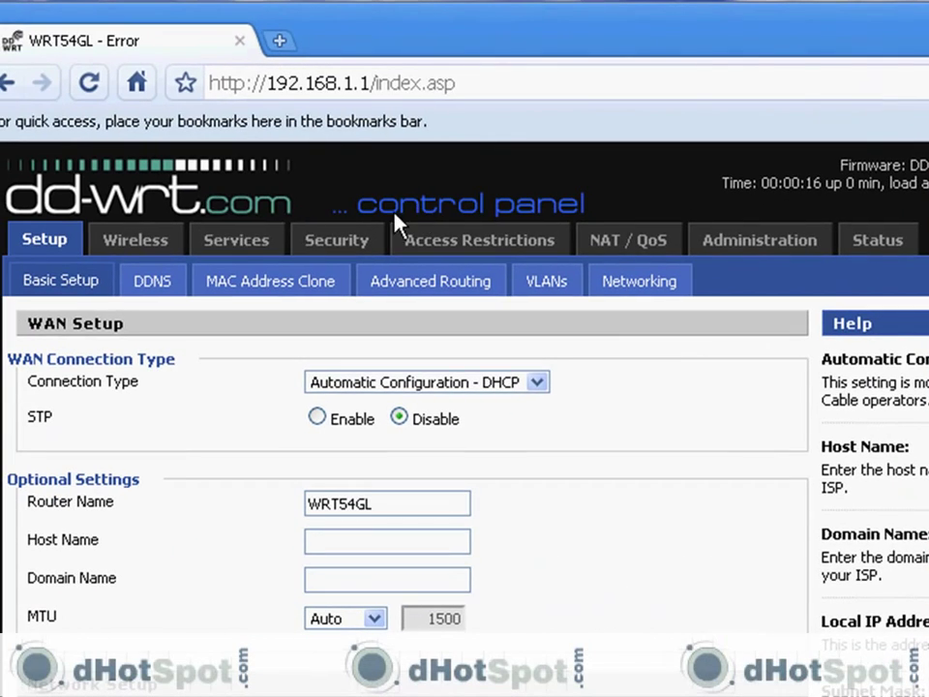
left_click(239, 244)
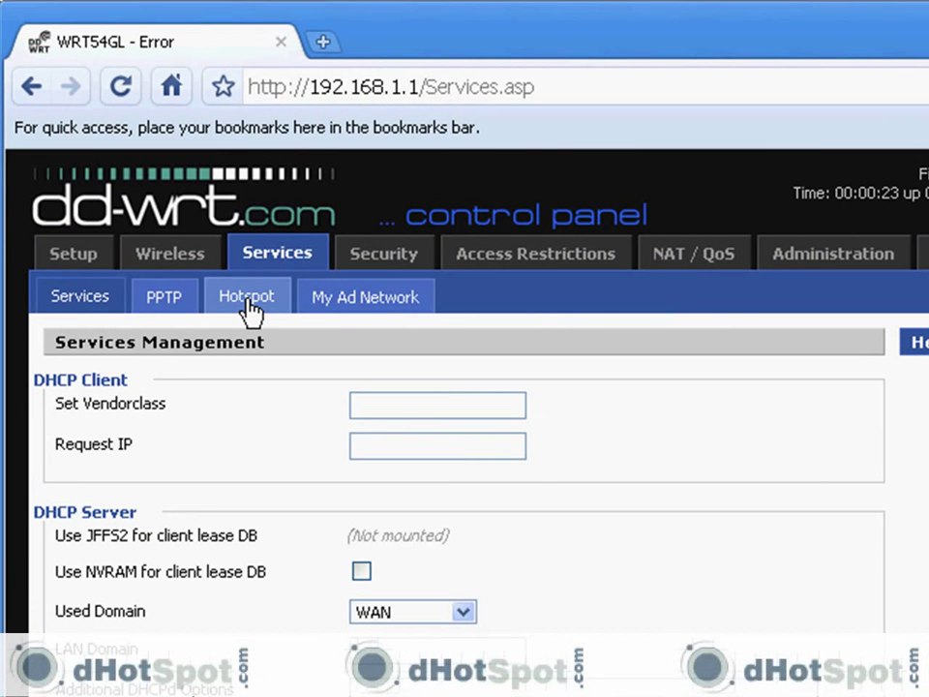
left_click(249, 306)
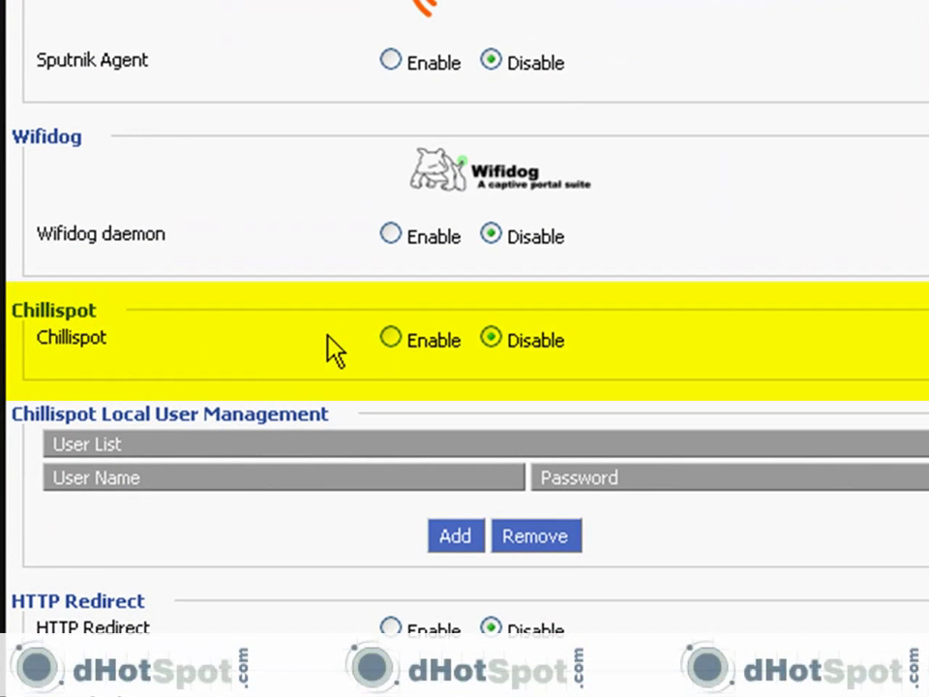
left_click(392, 338)
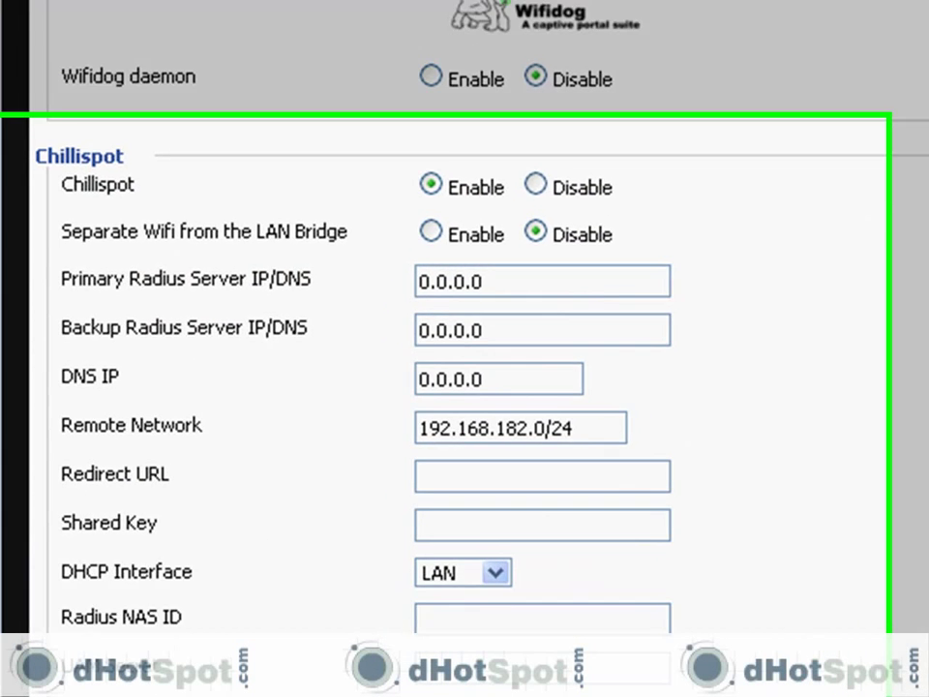
scroll(464, 349, "down", 5)
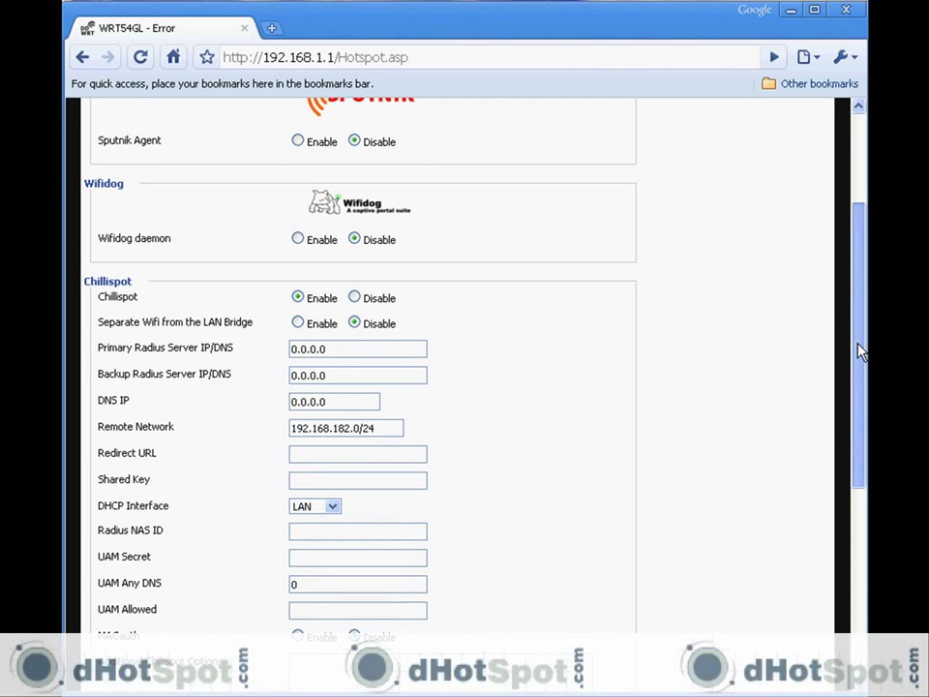
scroll(860, 350, "up", 1)
scroll(859, 350, "up", 3)
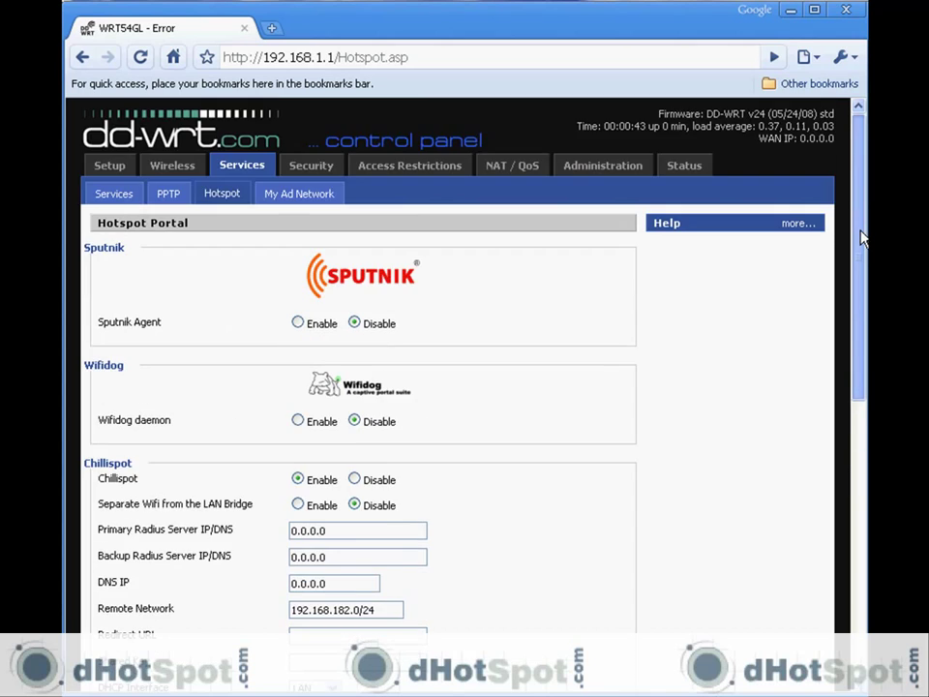